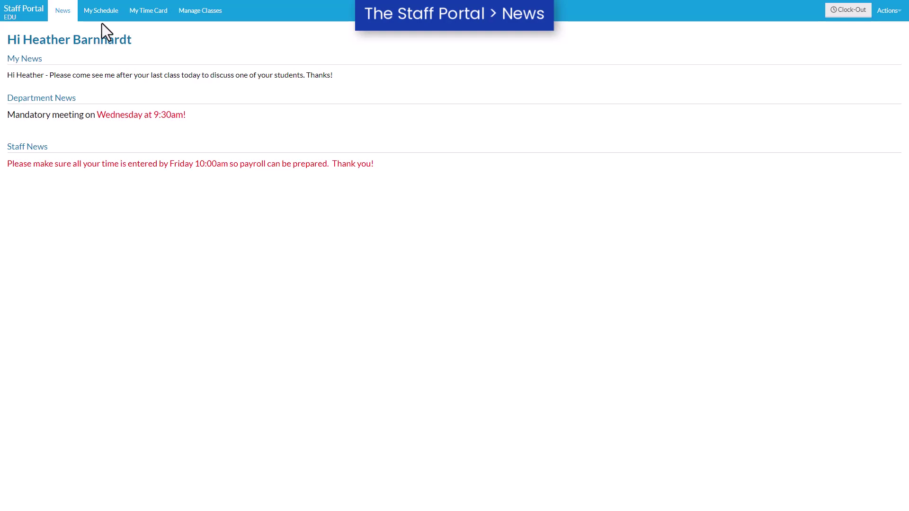
Step: Tour the portal's My Schedule, My Time Card and Manage Classes areas
{"action": "left_click", "coordinate": [100, 10]}
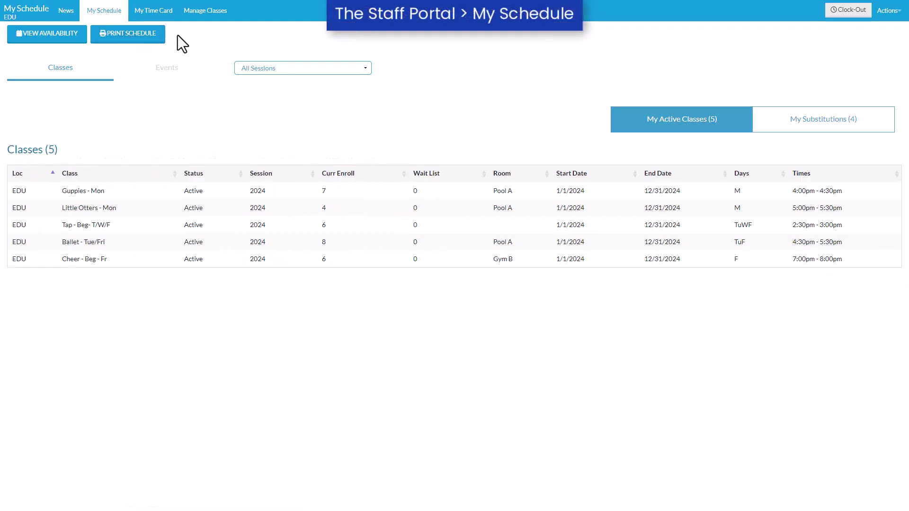
{"action": "left_click", "coordinate": [153, 10]}
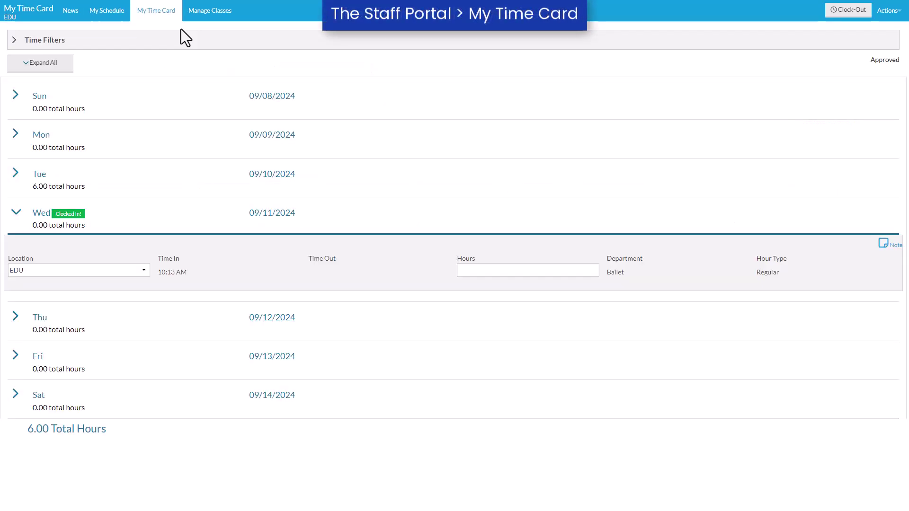
{"action": "left_click", "coordinate": [210, 10]}
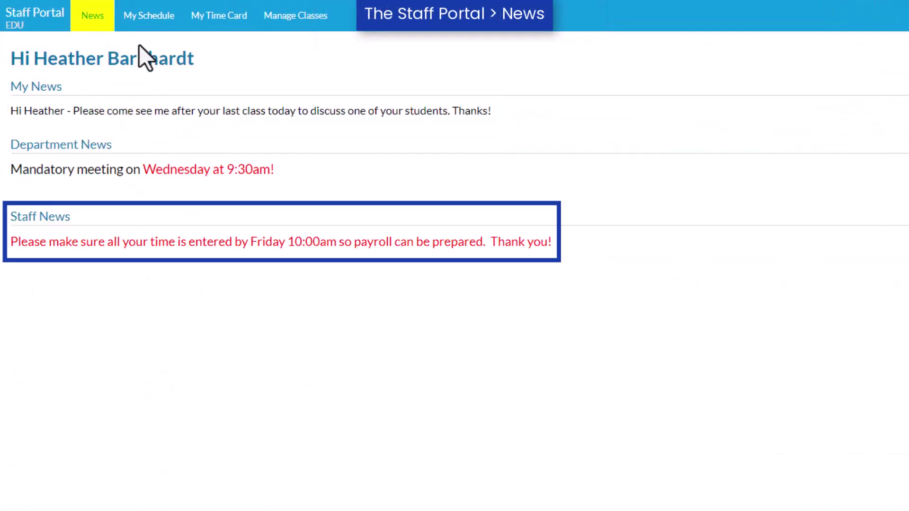
Step: From My Schedule, view My Substitutions and then the staff member's availability and time off
{"action": "left_click", "coordinate": [148, 15]}
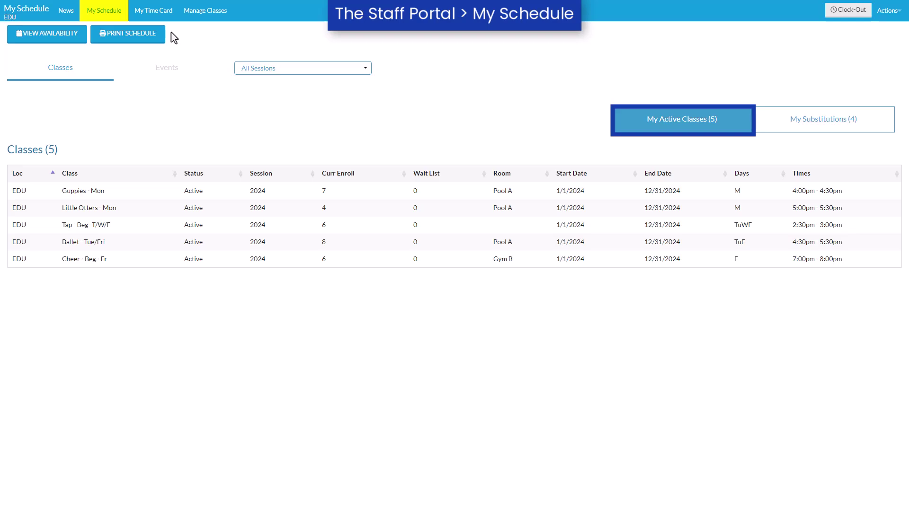
{"action": "left_click", "coordinate": [834, 126]}
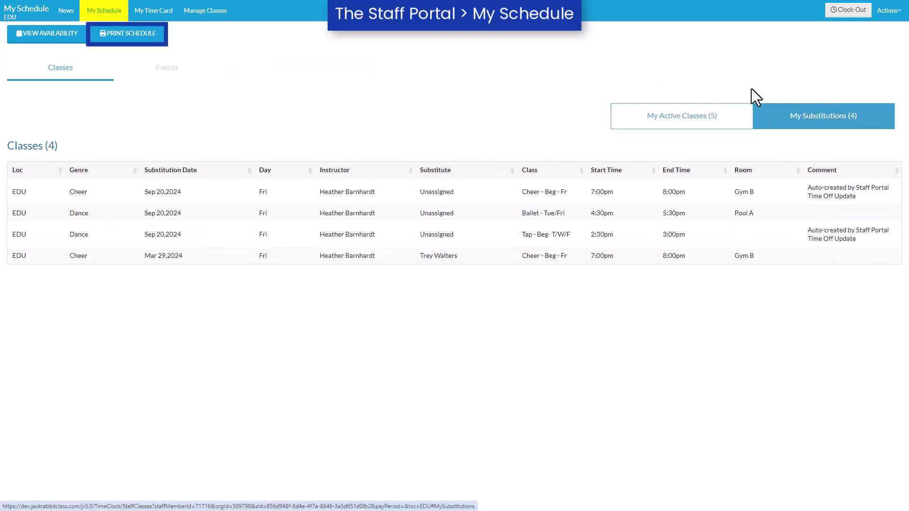
{"action": "left_click", "coordinate": [47, 33]}
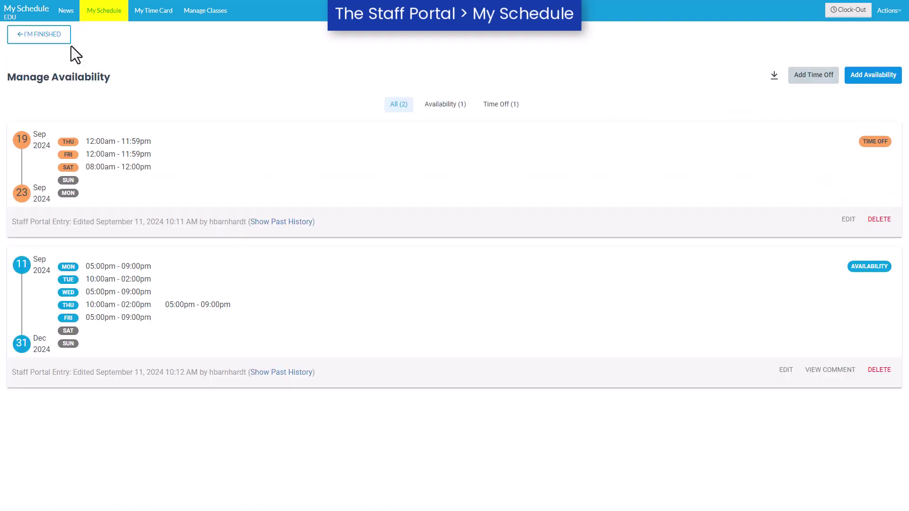
Step: Finish with availability, check the weekly time card, then bring up today's Manage Classes list
{"action": "left_click", "coordinate": [71, 39]}
{"action": "left_click", "coordinate": [153, 10]}
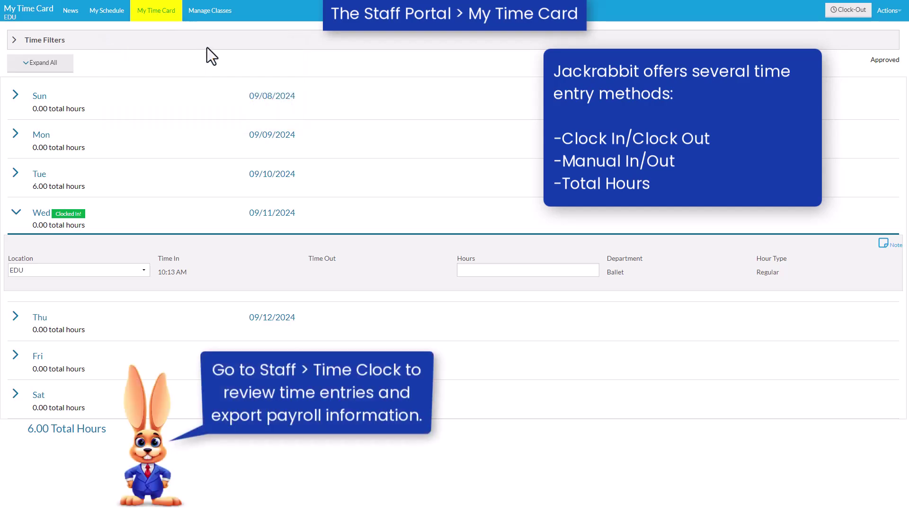
{"action": "left_click", "coordinate": [210, 11]}
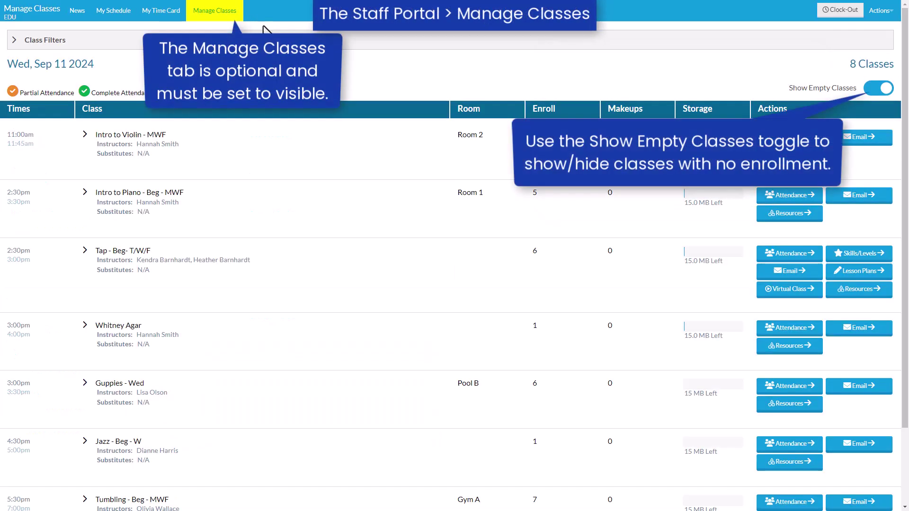
Step: On Tap - Beg - T/W/F attendance, review the first student's Absent and Present options
{"action": "left_click", "coordinate": [788, 253]}
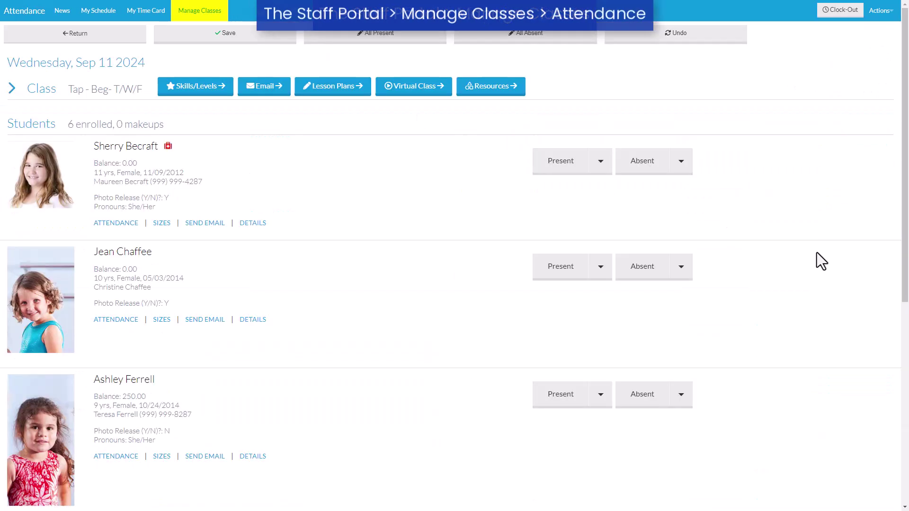
{"action": "left_click", "coordinate": [681, 161]}
{"action": "left_click", "coordinate": [690, 136]}
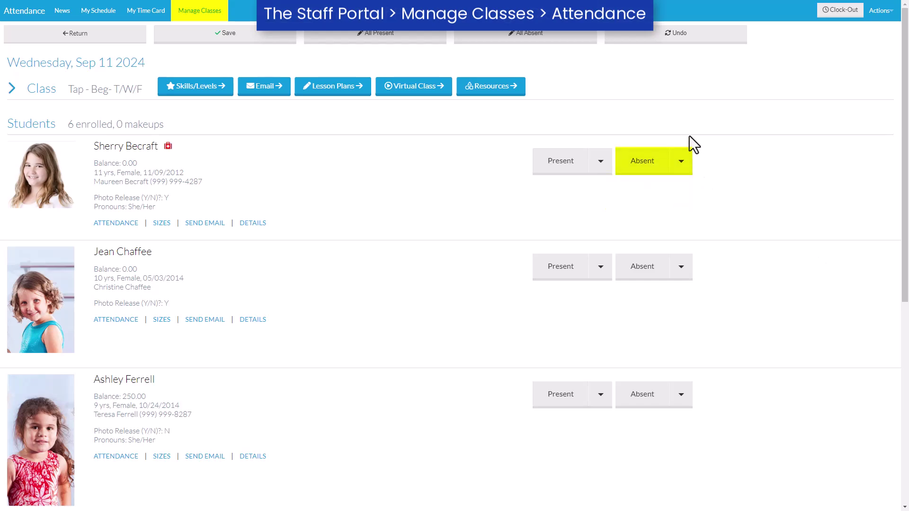
{"action": "left_click", "coordinate": [600, 160]}
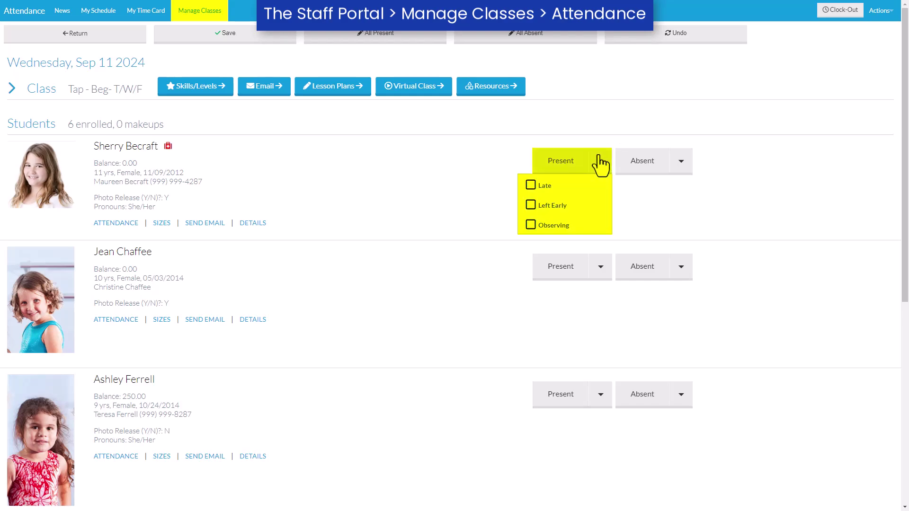
{"action": "left_click", "coordinate": [601, 161]}
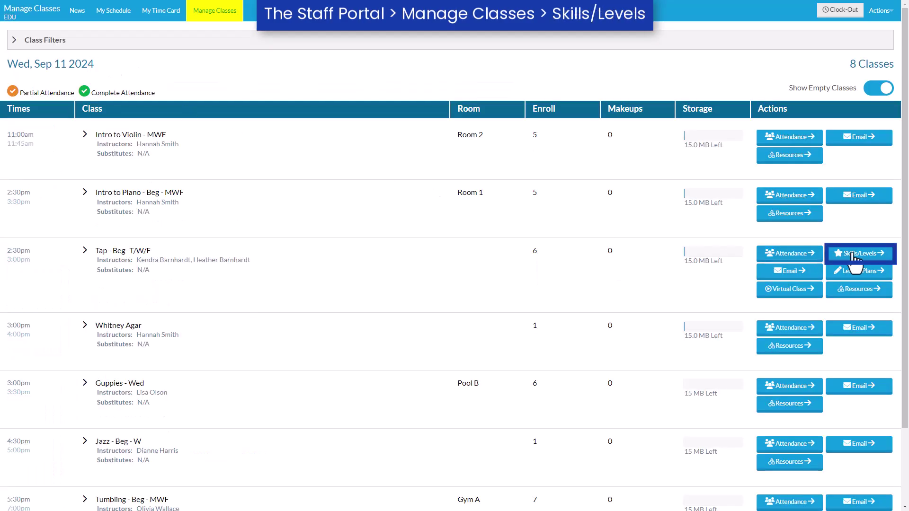
Step: View the Tap class's Skills/Levels progress grid and preview the Over The Top skill video
{"action": "left_click", "coordinate": [859, 253]}
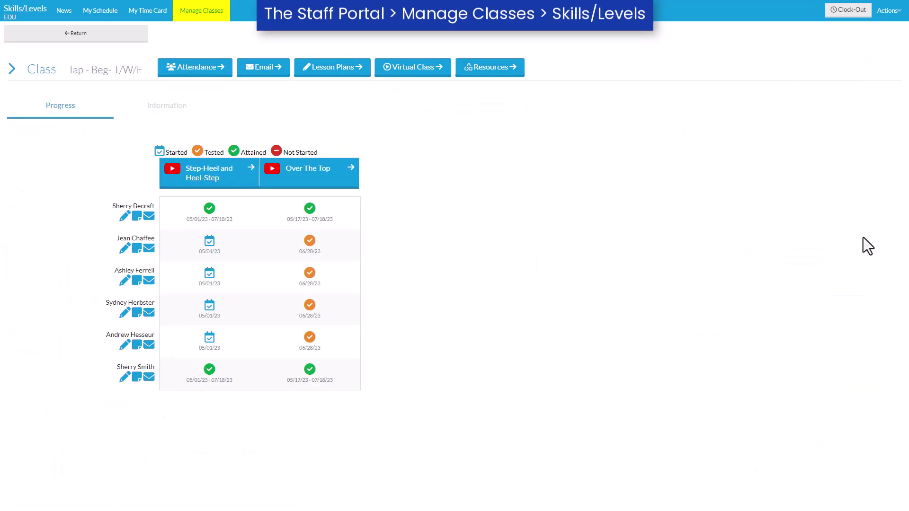
{"action": "left_click", "coordinate": [273, 171]}
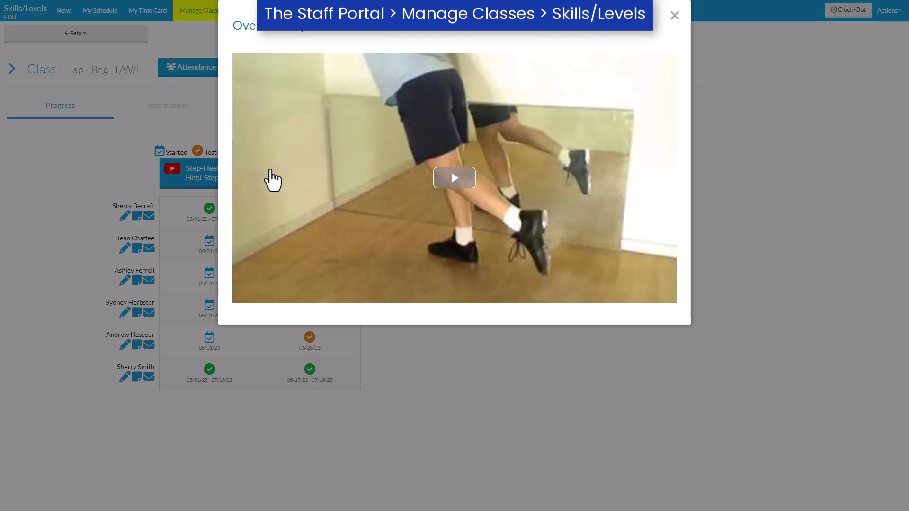
{"action": "left_click", "coordinate": [675, 16]}
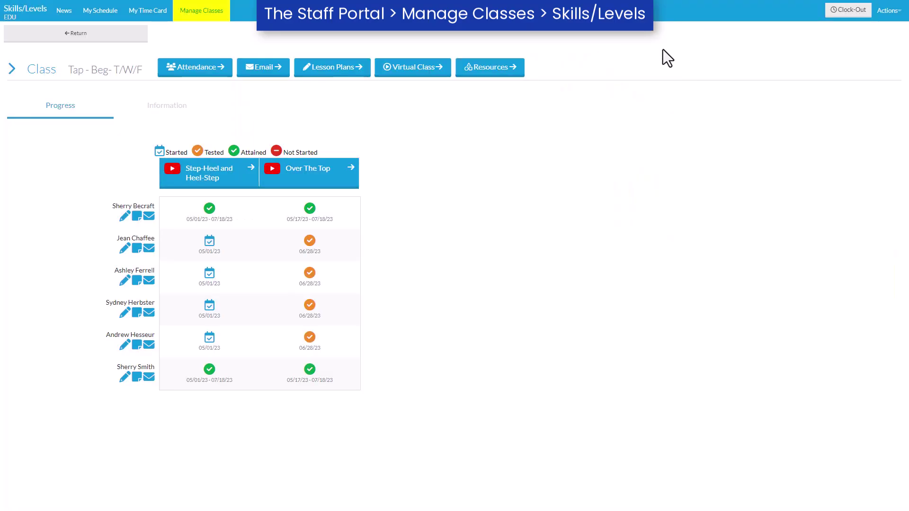
Step: View the Tap class's Lesson Plans, then launch its Virtual Class Zoom meeting
{"action": "left_click", "coordinate": [76, 33]}
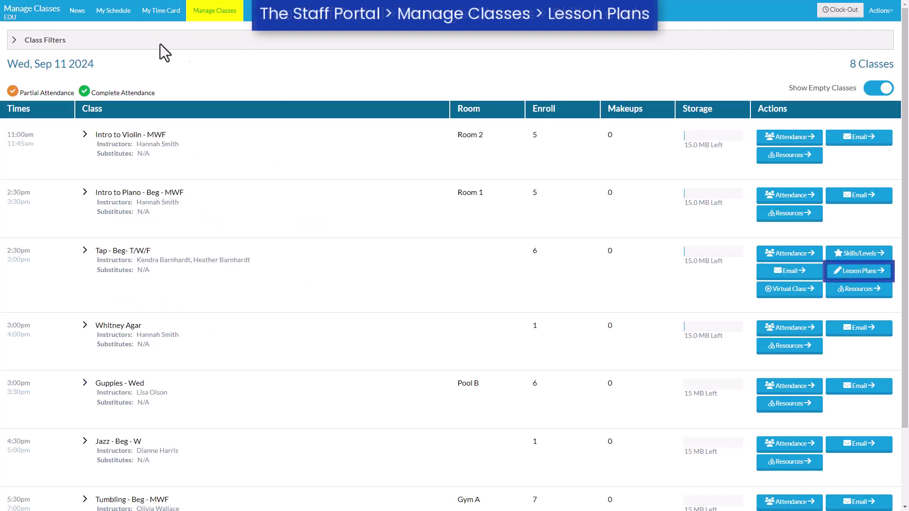
{"action": "left_click", "coordinate": [860, 273]}
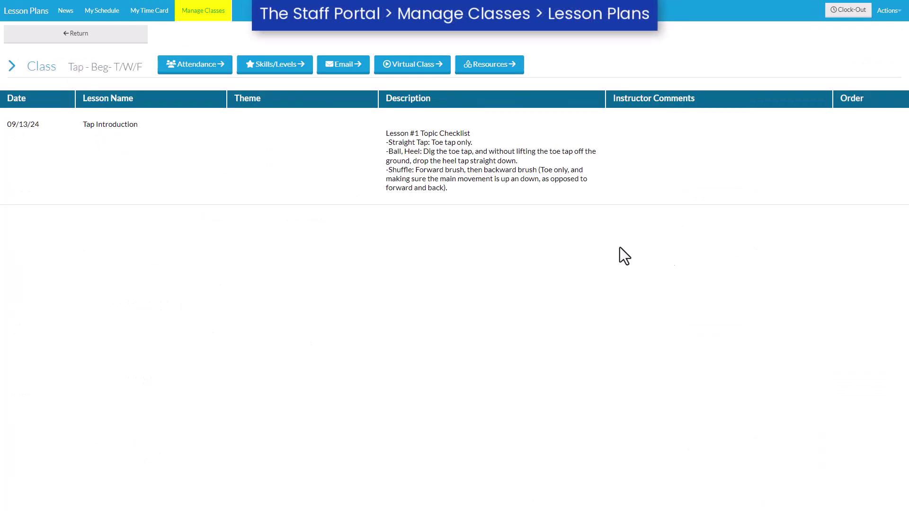
{"action": "left_click", "coordinate": [76, 33]}
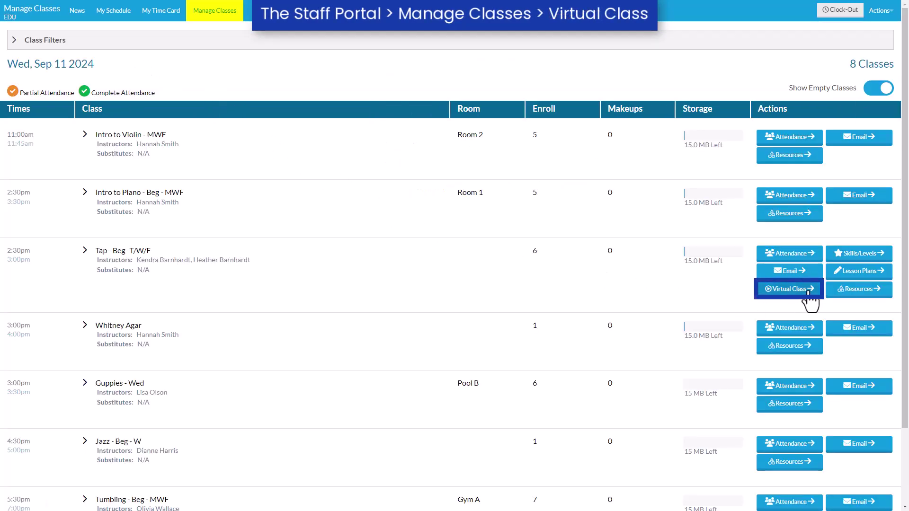
{"action": "left_click", "coordinate": [788, 288]}
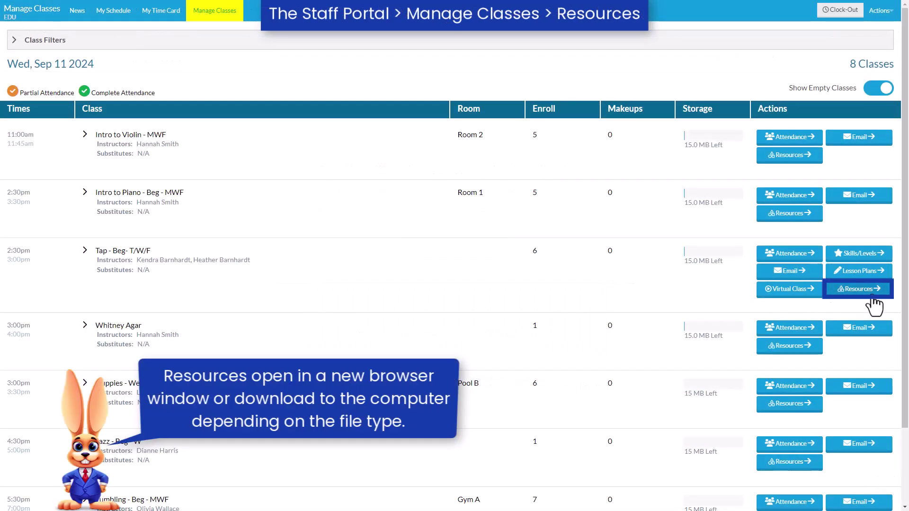
Step: In the Tap class's Resources, toggle Publish to Parent Portal on Practice and cancel without saving
{"action": "left_click", "coordinate": [860, 288]}
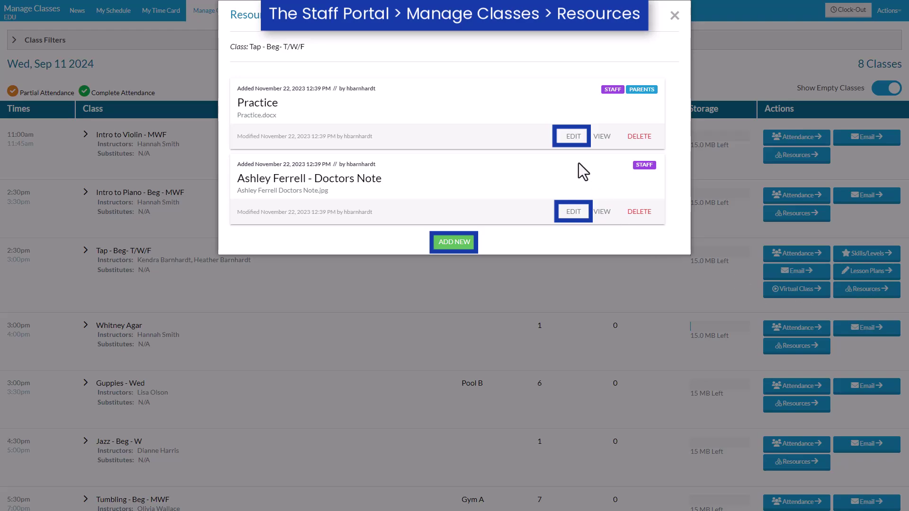
{"action": "left_click", "coordinate": [573, 135]}
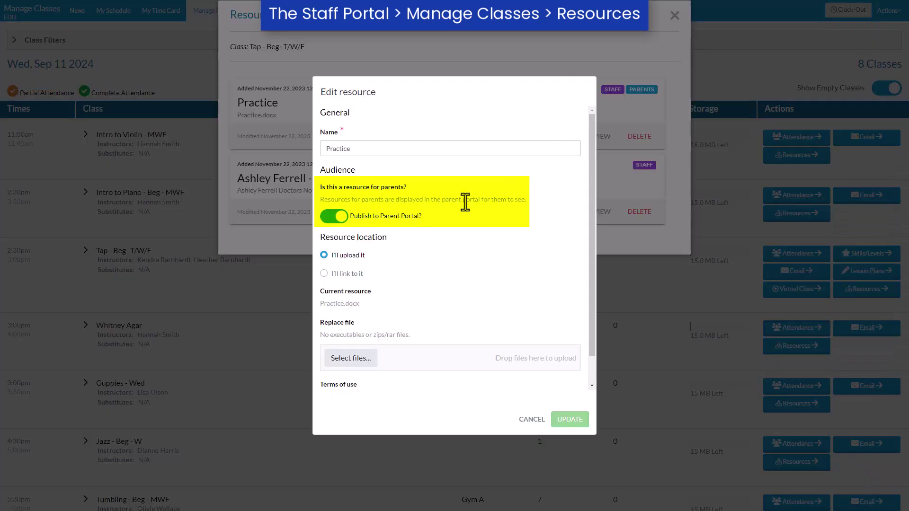
{"action": "left_click", "coordinate": [334, 217]}
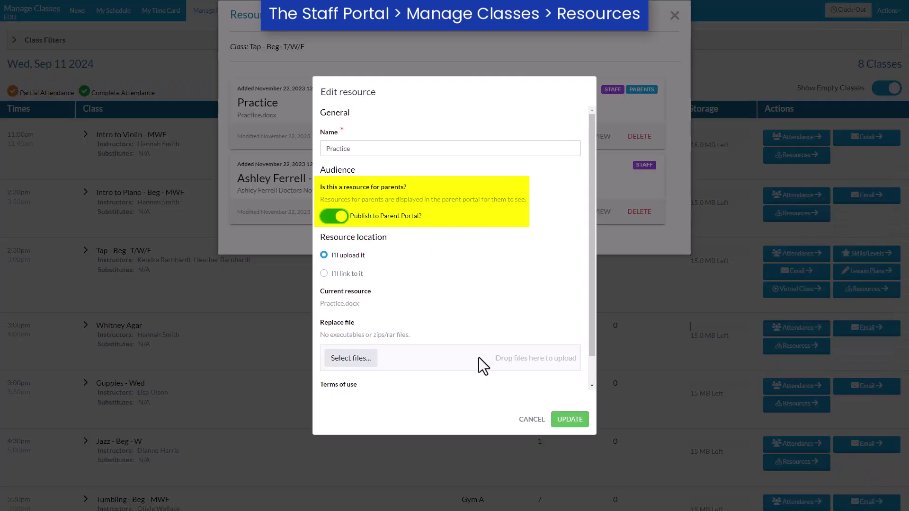
{"action": "left_click", "coordinate": [531, 419]}
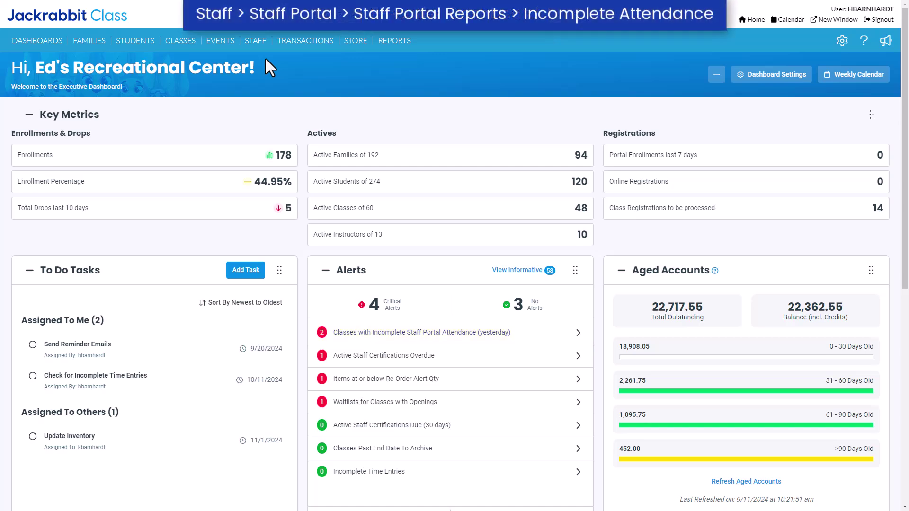
Step: From Staff Portal Reports, bring up the Incomplete Attendance (in Staff Portal) report
{"action": "left_click", "coordinate": [255, 41]}
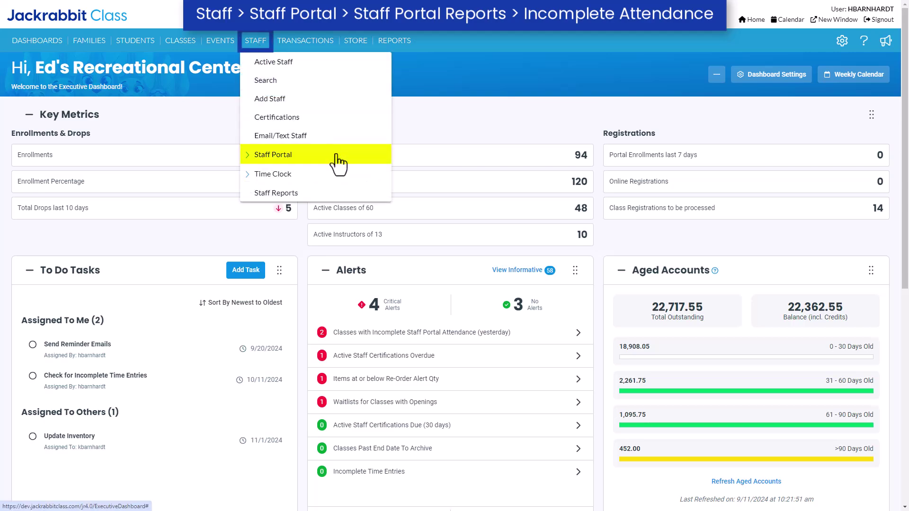
{"action": "left_click", "coordinate": [338, 155]}
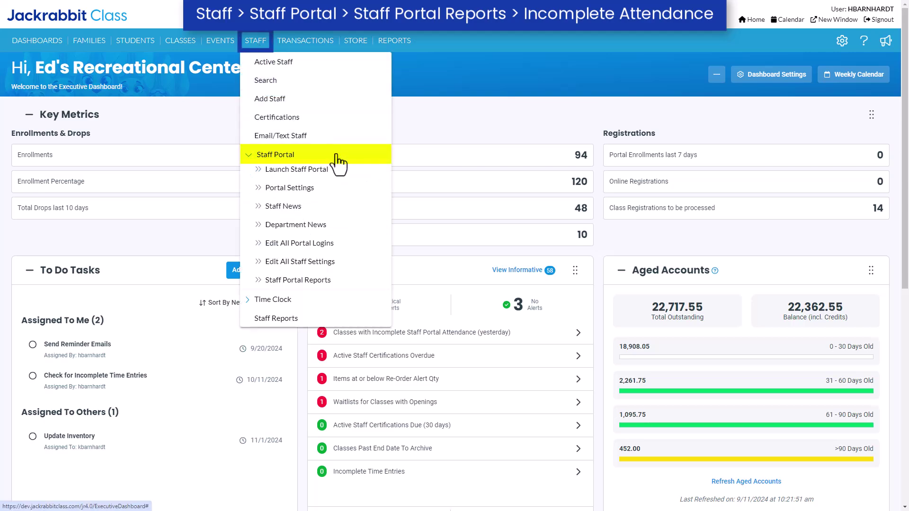
{"action": "left_click", "coordinate": [356, 284]}
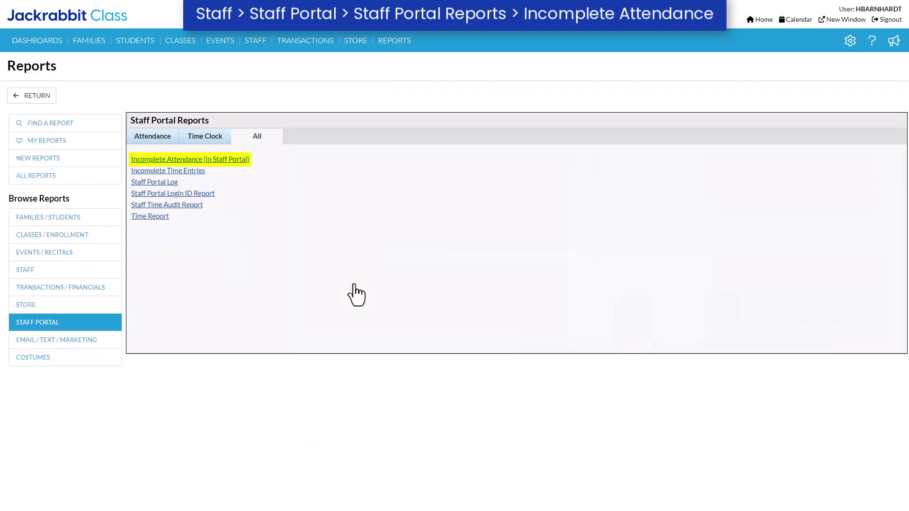
{"action": "left_click", "coordinate": [246, 159]}
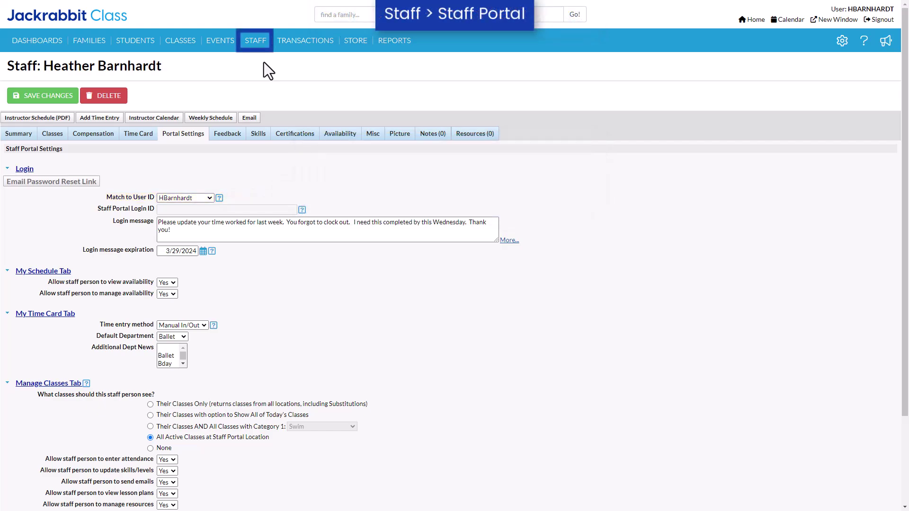
Step: Bring up the Staff Portal Settings page with its enabled features and remote-access options
{"action": "left_click", "coordinate": [256, 41]}
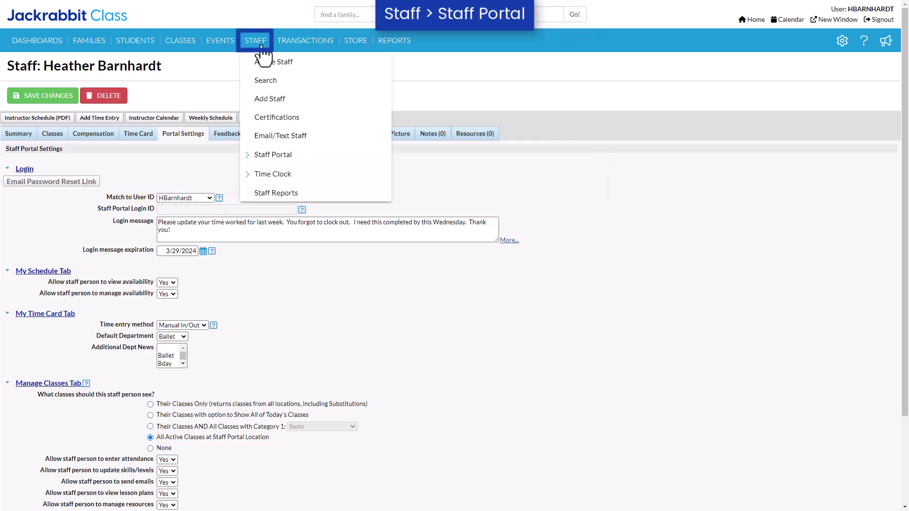
{"action": "left_click", "coordinate": [330, 155]}
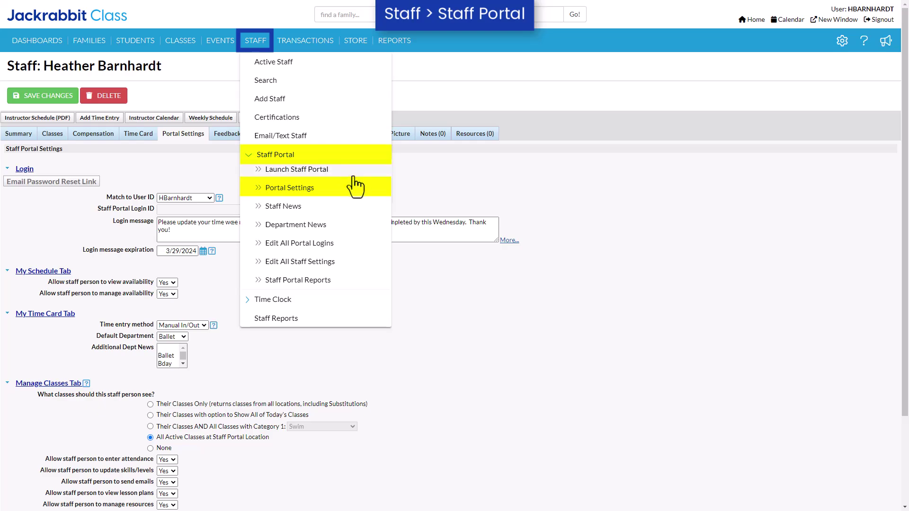
{"action": "left_click", "coordinate": [326, 187]}
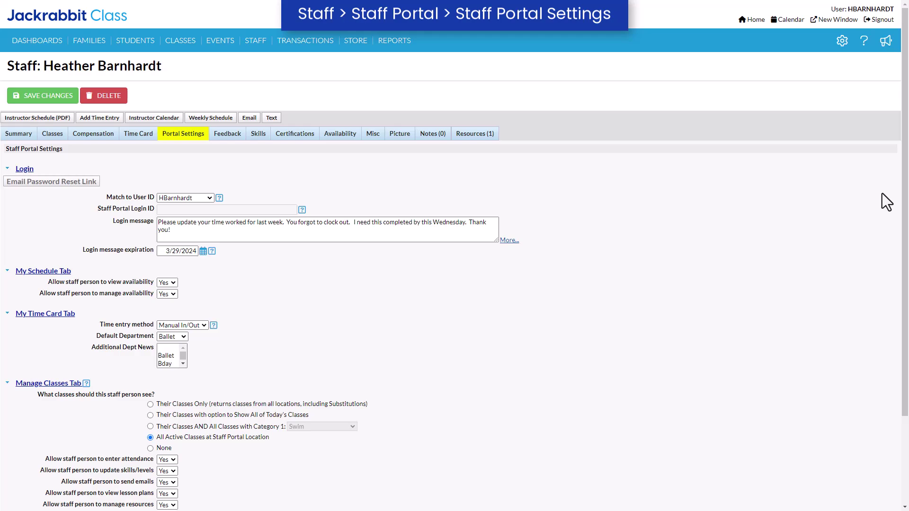
{"action": "scroll", "coordinate": [886, 201], "scroll_direction": "down", "scroll_amount": 3}
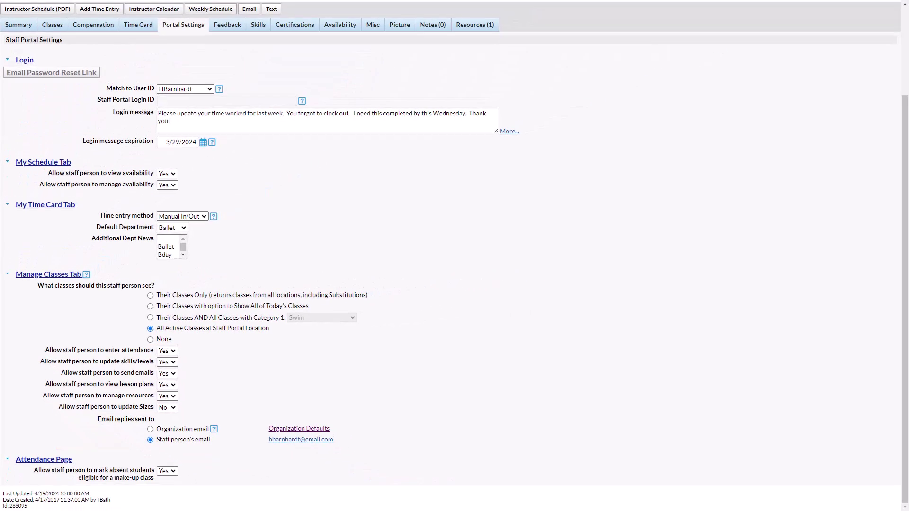
{"action": "scroll", "coordinate": [455, 256], "scroll_direction": "up", "scroll_amount": 5}
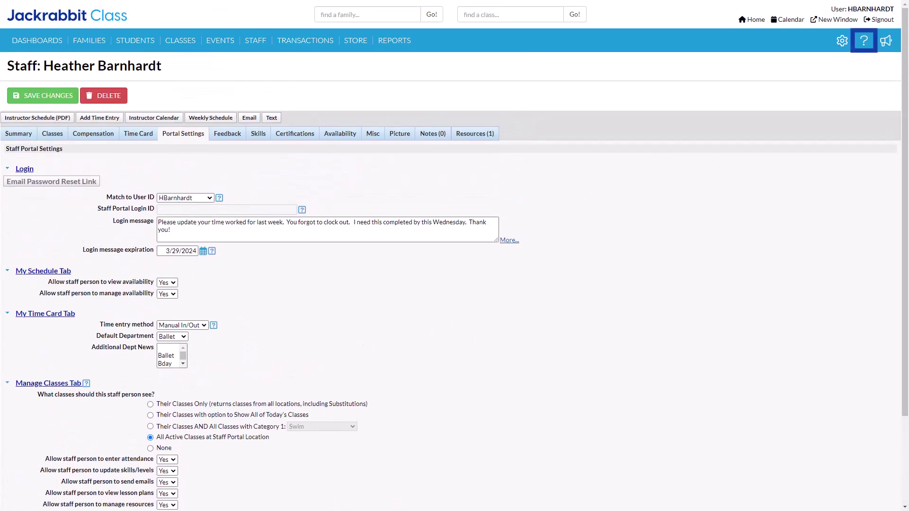